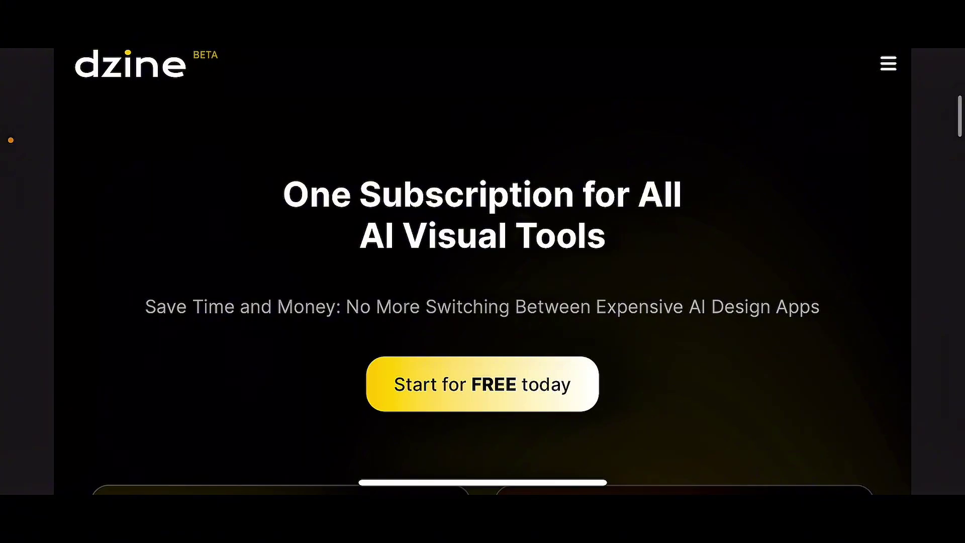
# Step: Scroll through the Image-to-Image, Text-to-Image, Consistent Character and Image-to-Video feature cards
pyautogui.scroll(-4, 482, 271)
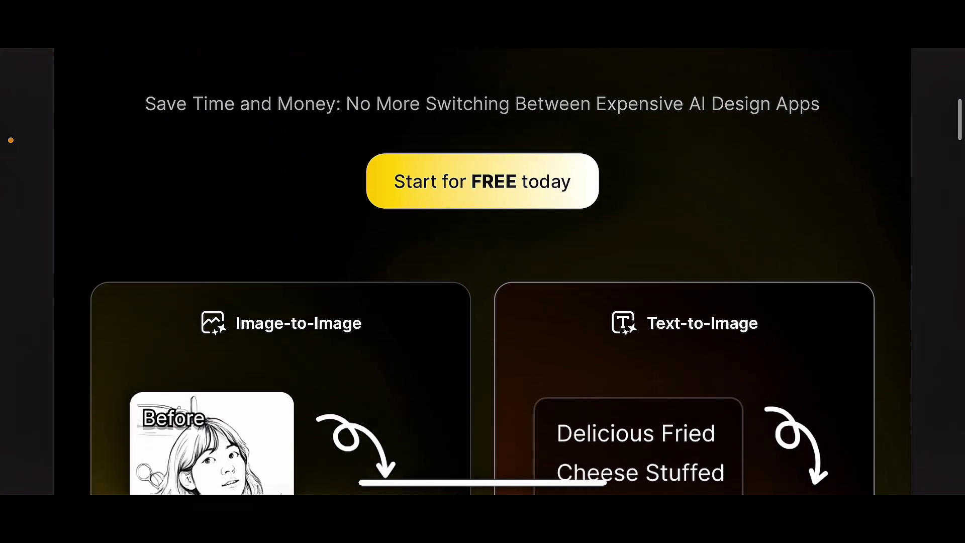
pyautogui.scroll(-4, 482, 271)
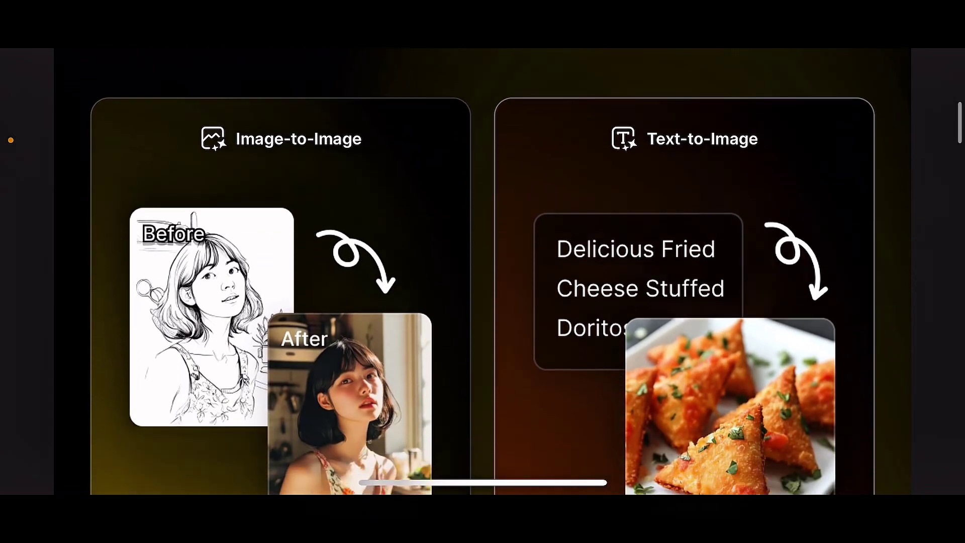
pyautogui.scroll(-7, 482, 271)
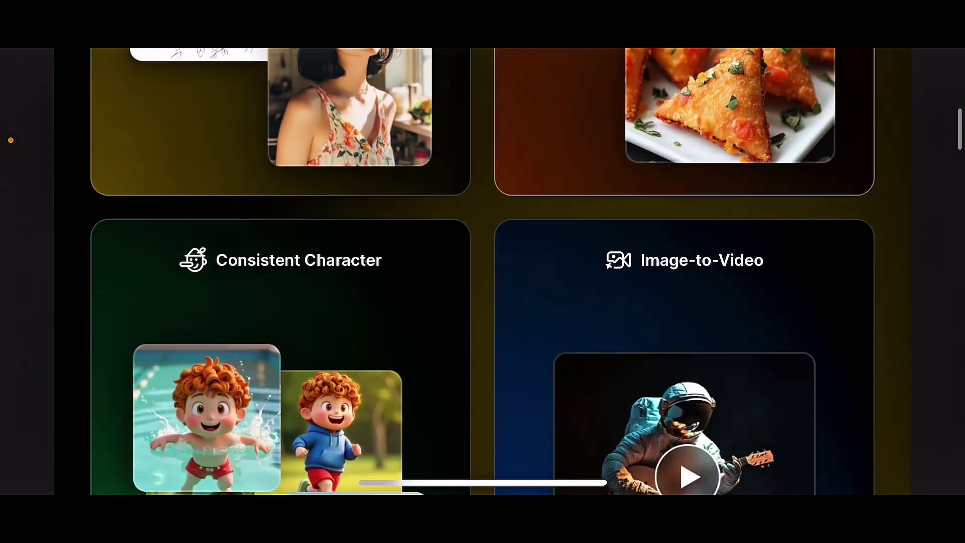
pyautogui.scroll(-3, 483, 271)
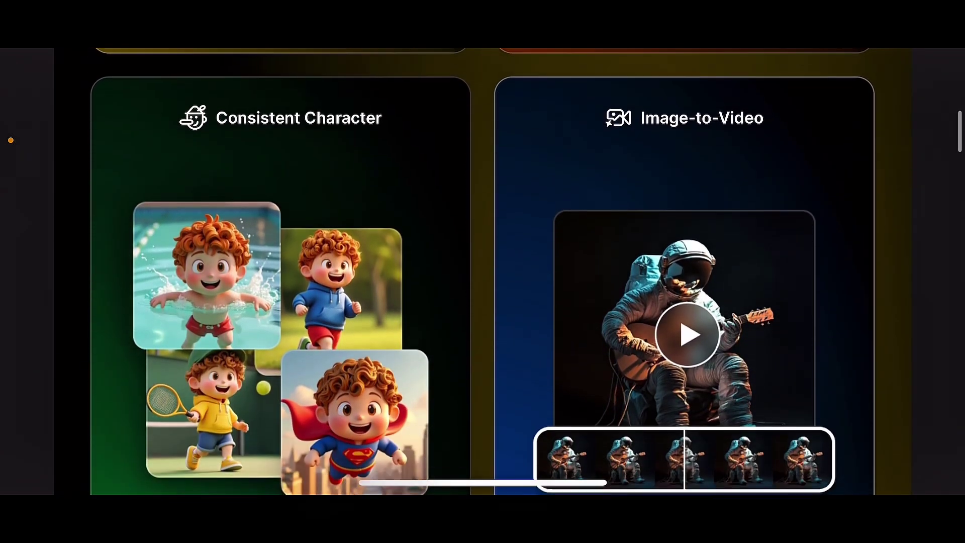
pyautogui.scroll(-3, 483, 271)
pyautogui.scroll(3, 482, 271)
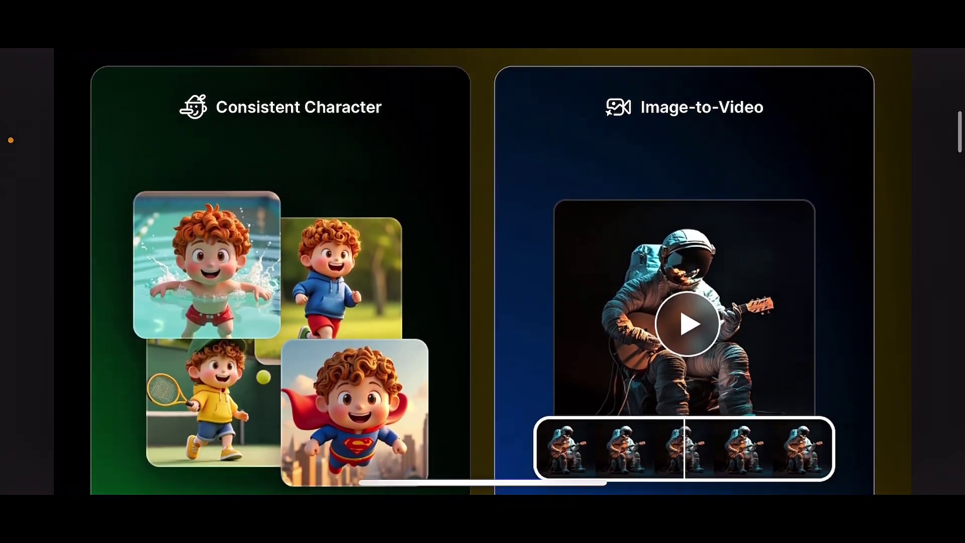
pyautogui.scroll(4, 482, 271)
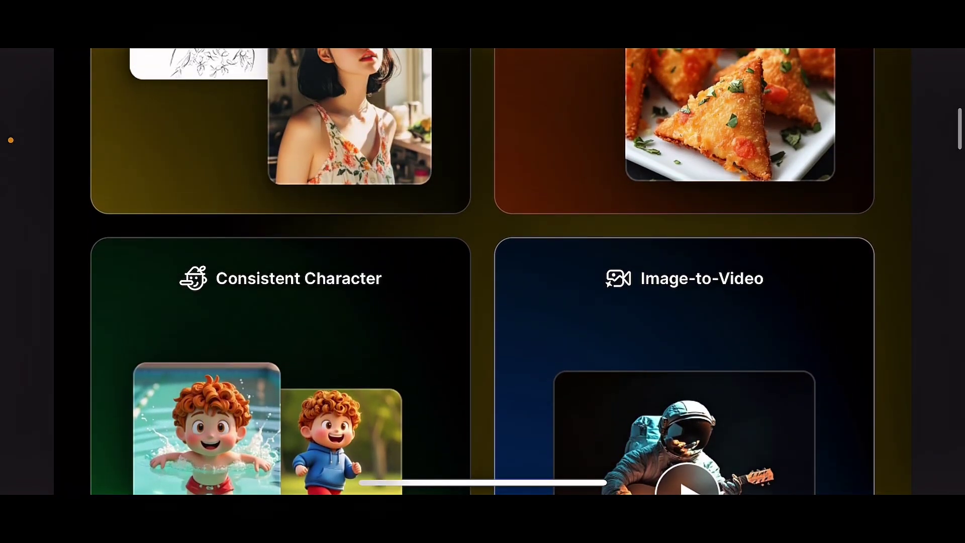
pyautogui.scroll(3, 482, 271)
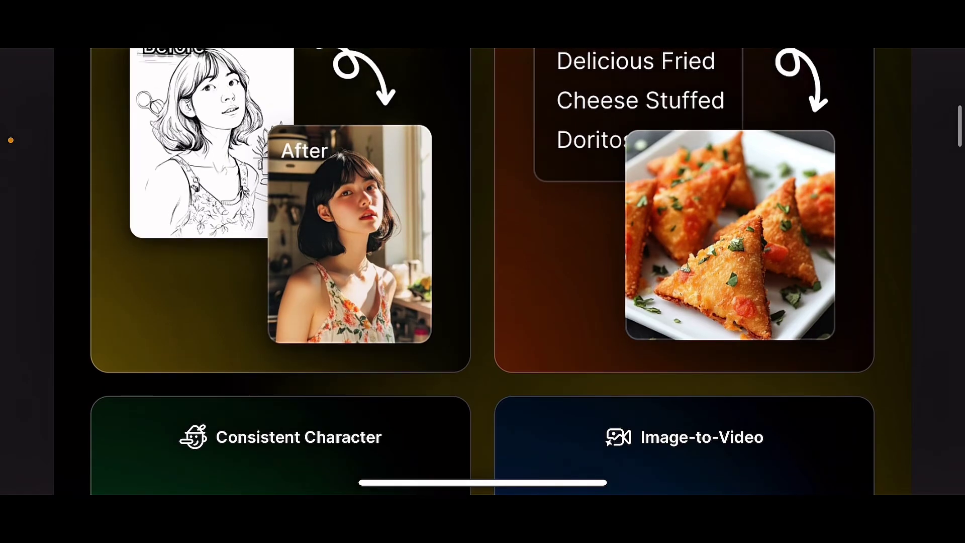
pyautogui.scroll(3, 482, 271)
pyautogui.scroll(-10, 482, 271)
pyautogui.scroll(3, 483, 272)
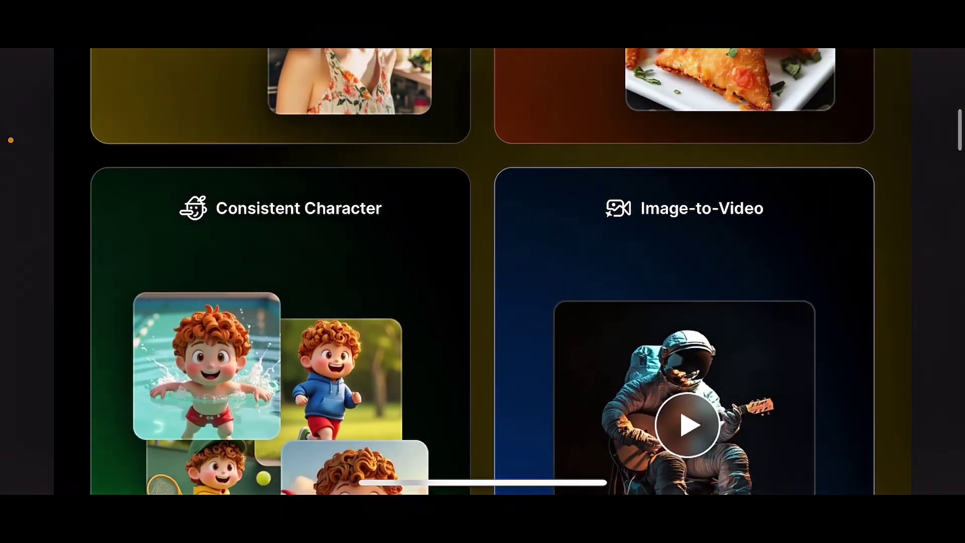
pyautogui.scroll(2, 483, 271)
pyautogui.scroll(4, 482, 271)
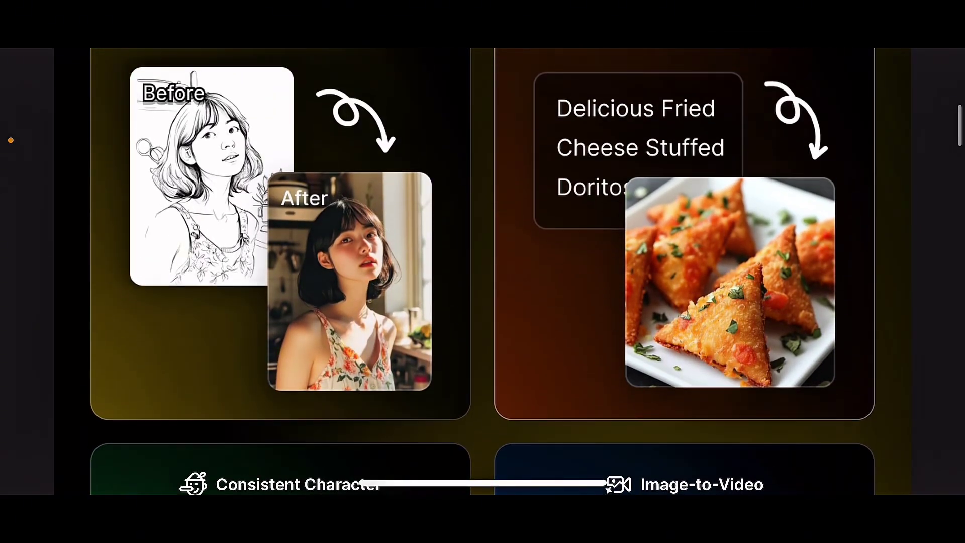
pyautogui.scroll(5, 482, 271)
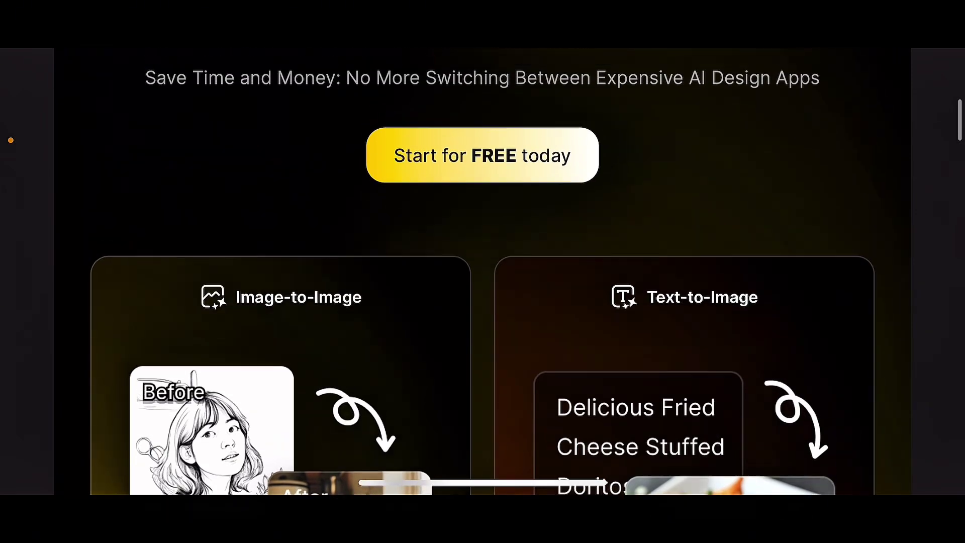
pyautogui.scroll(4, 482, 271)
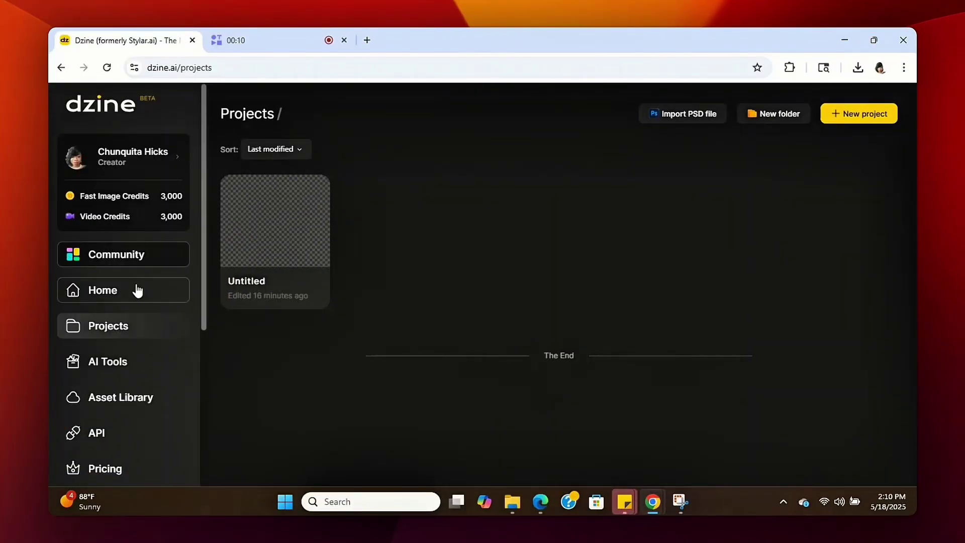
# Step: Go to the Dzine home page and open Consistent Character from AI Tools on a new canvas
pyautogui.click(137, 290)
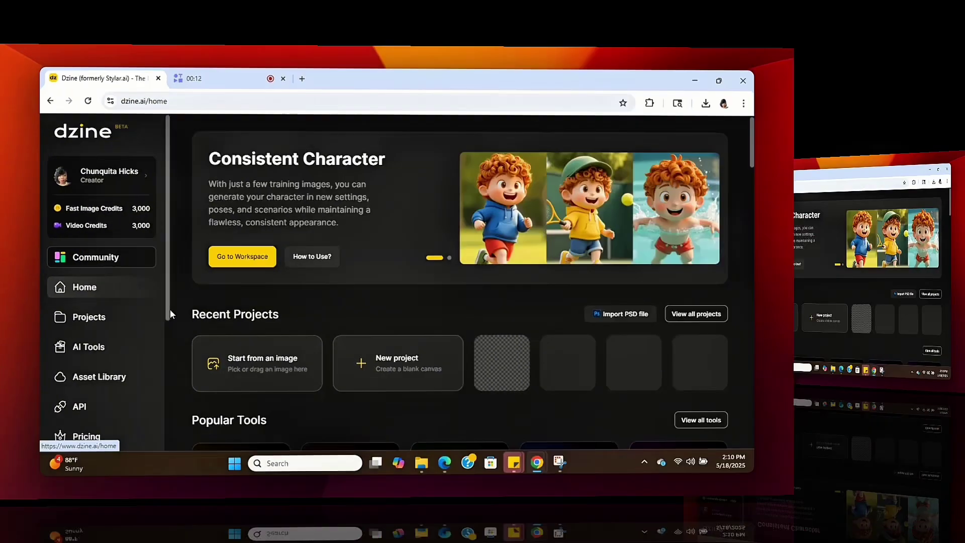
pyautogui.click(97, 348)
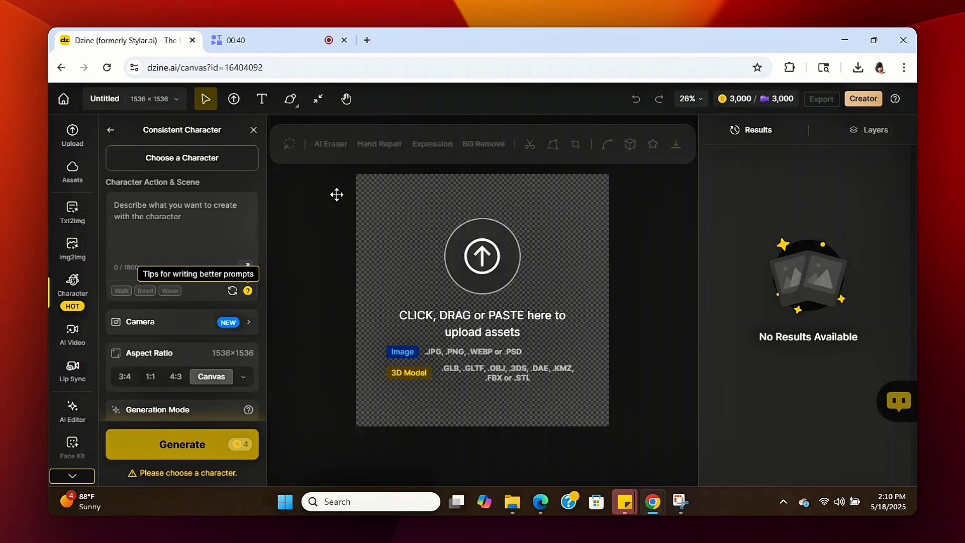
# Step: Choose to build a new custom character starting from images
pyautogui.click(212, 164)
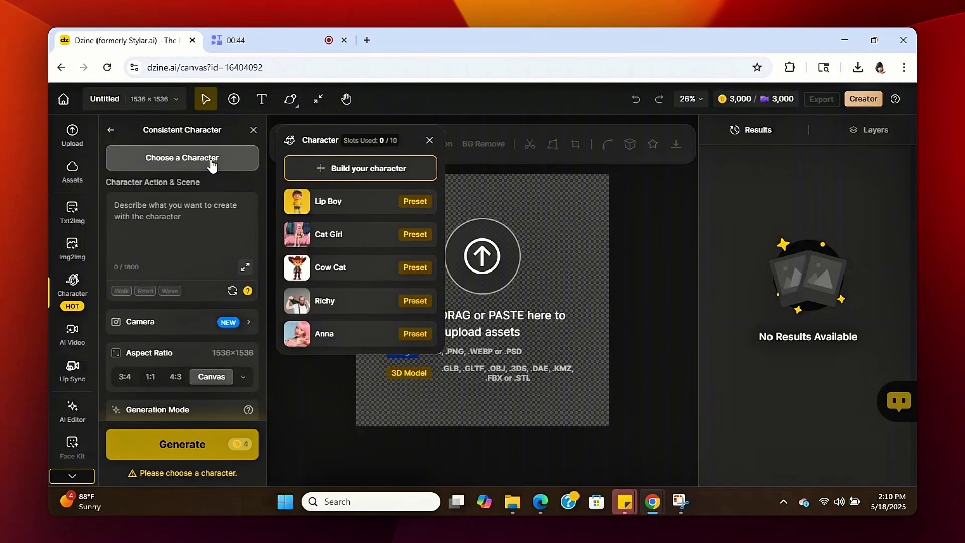
pyautogui.click(318, 171)
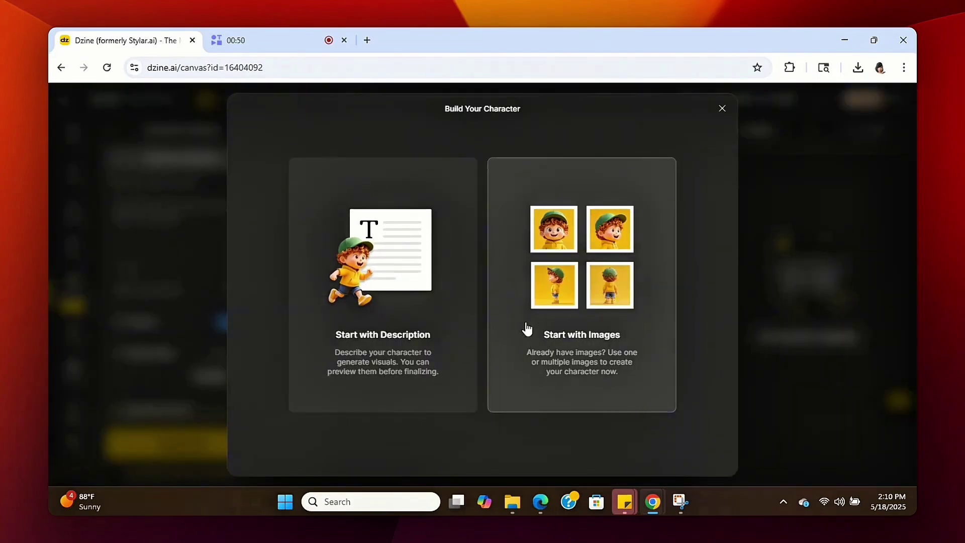
pyautogui.click(588, 261)
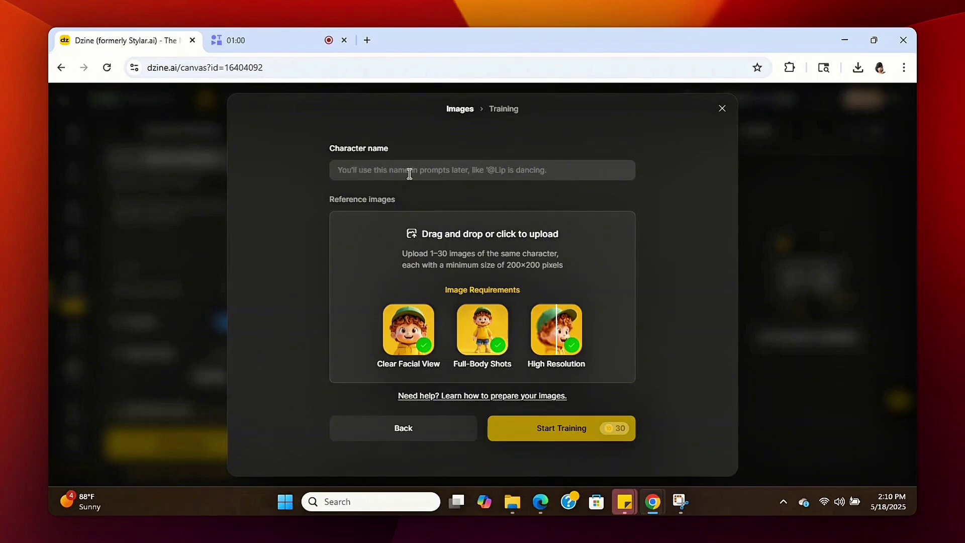
# Step: Name the new character and upload six PNG reference images from Downloads
pyautogui.click(486, 167)
pyautogui.write('Quita Lashawn')
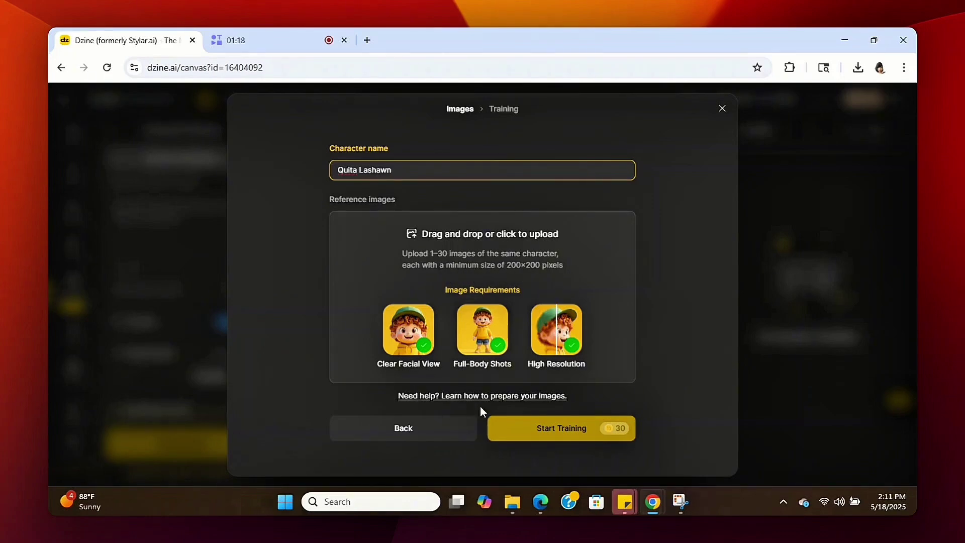
pyautogui.click(438, 296)
pyautogui.moveTo(157, 146); pyautogui.dragTo(236, 240)
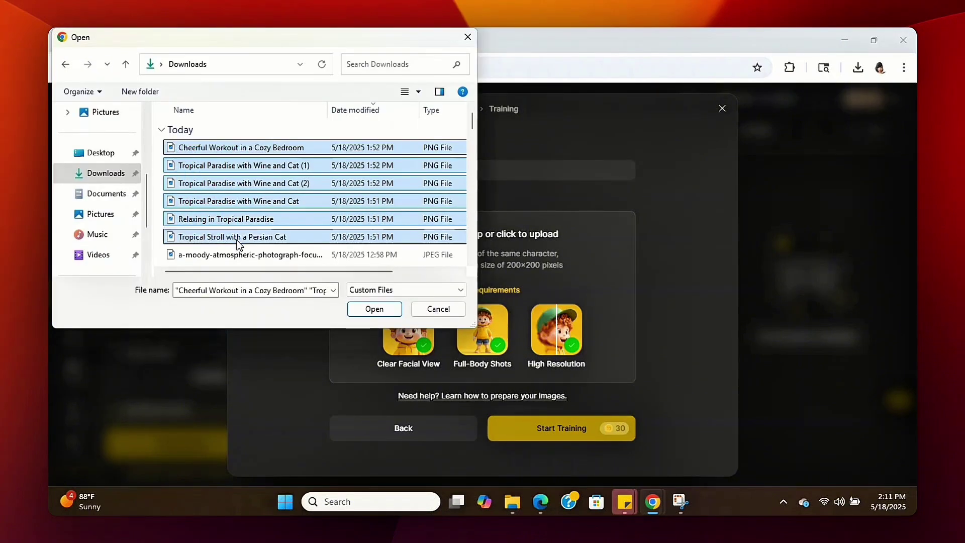
pyautogui.click(372, 308)
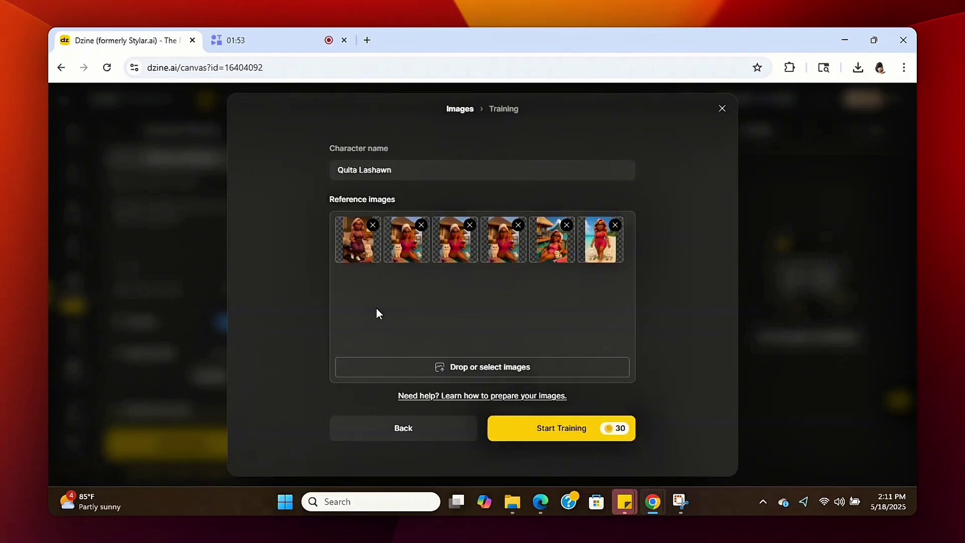
# Step: Train the character on the six reference images and load her into Consistent Character
pyautogui.click(574, 430)
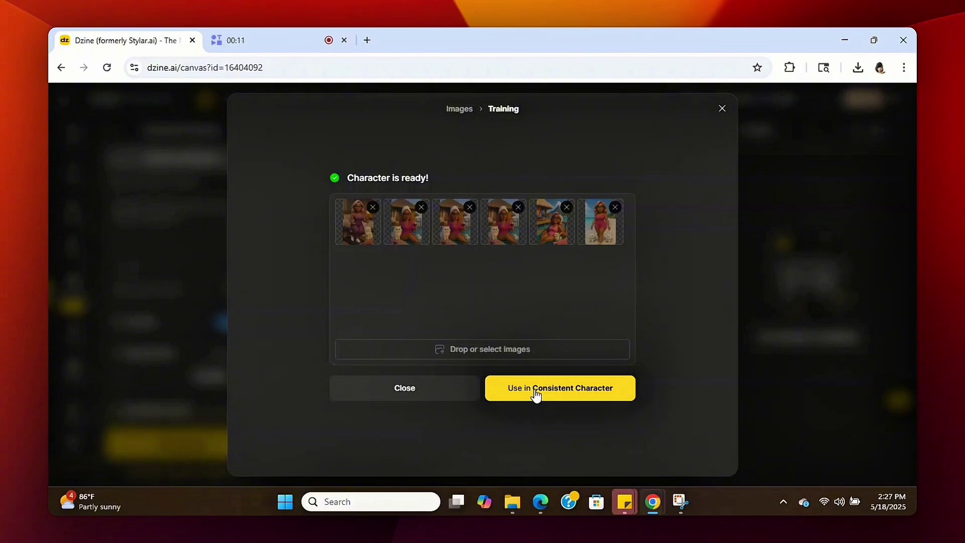
pyautogui.click(536, 394)
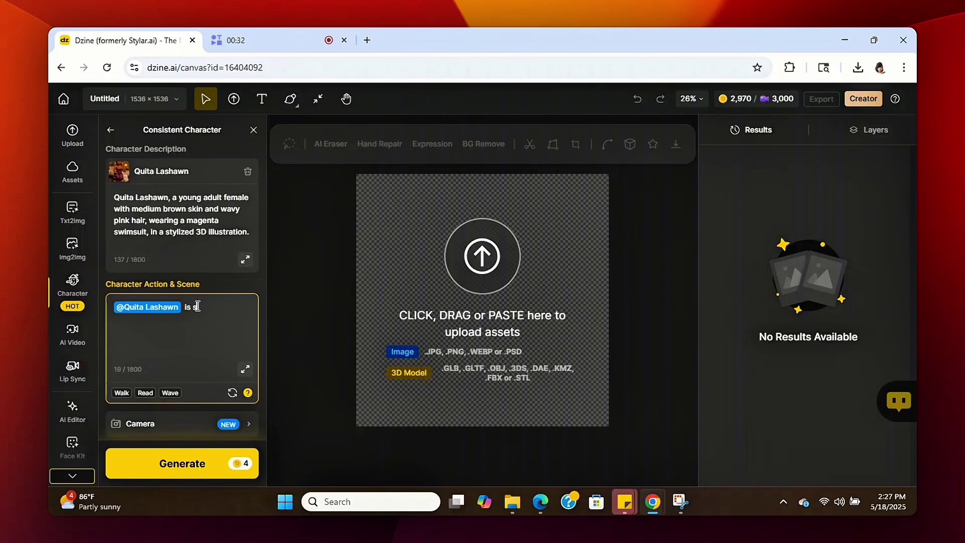
# Step: Describe her sitting in her home office preparing for a meeting and generate the scene
pyautogui.write('itting in her home offi')
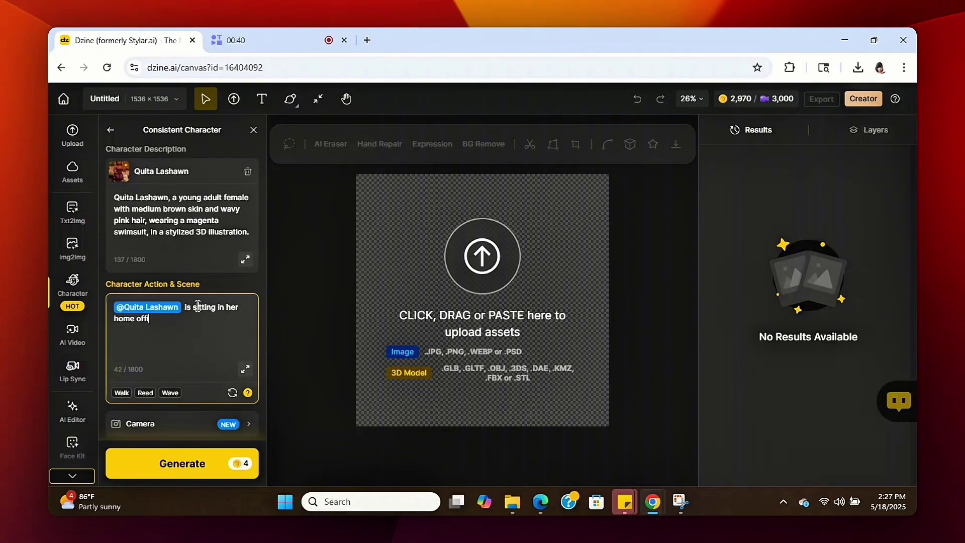
pyautogui.write('ce preap')
pyautogui.write('ing for a meeting')
pyautogui.click(168, 464)
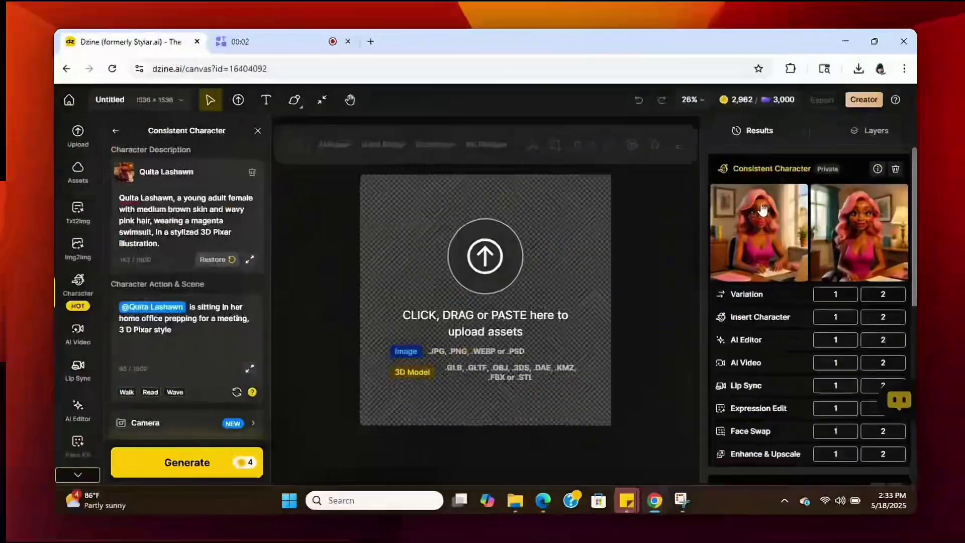
pyautogui.click(760, 221)
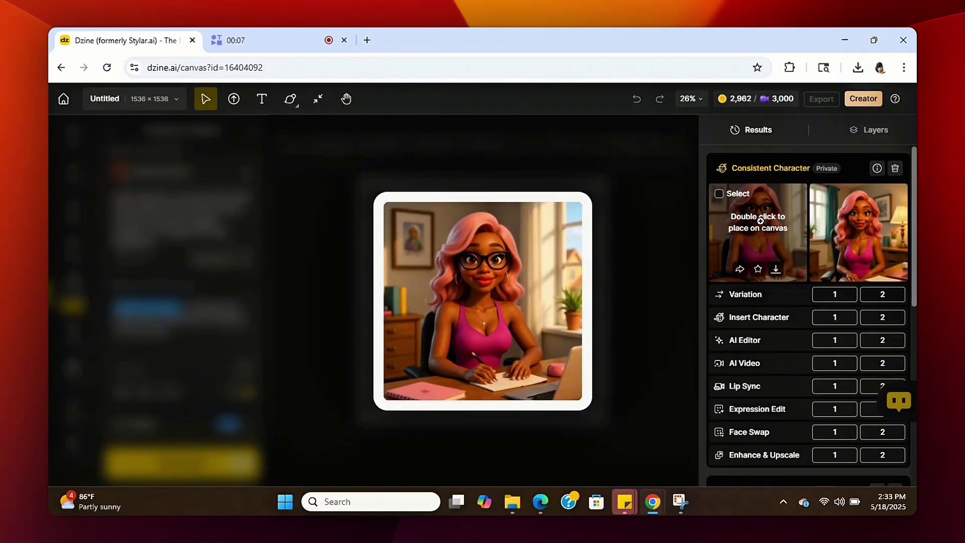
pyautogui.click(846, 218)
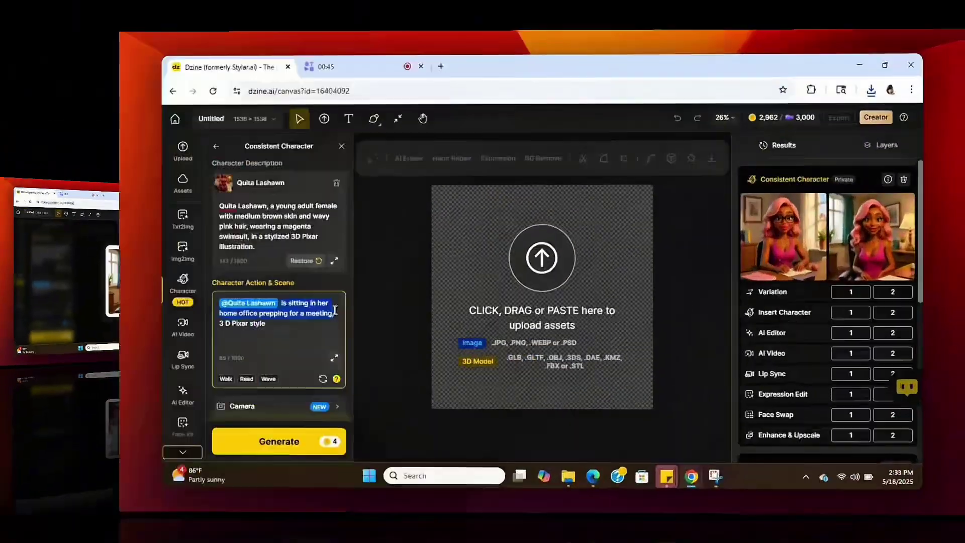
# Step: Set the scene to 'is standing in the rain, looking up at the sky' and generate
pyautogui.write('is st')
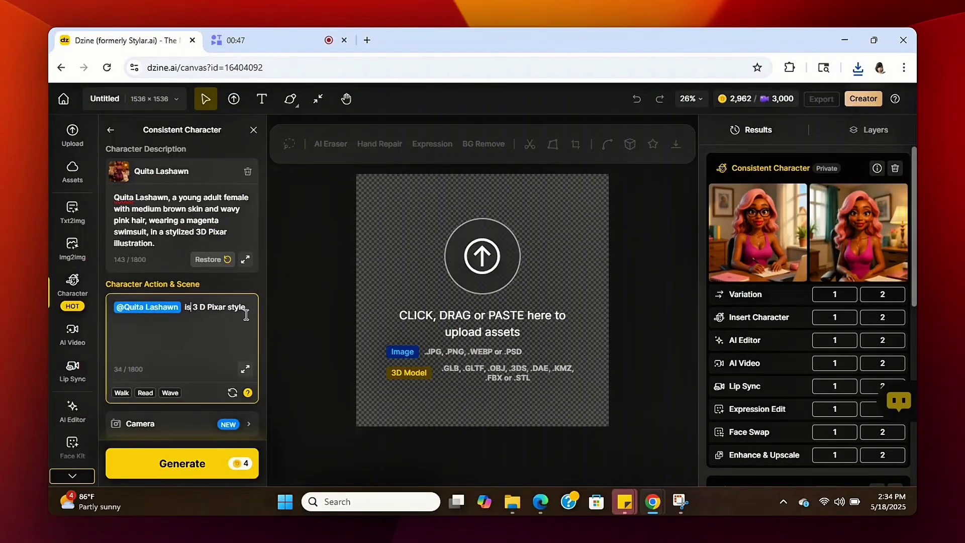
pyautogui.write('anding')
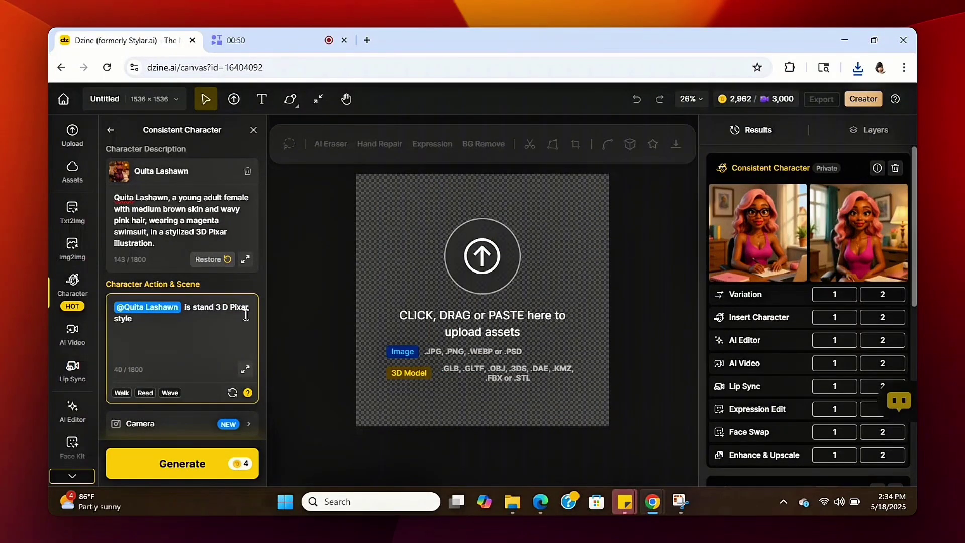
pyautogui.write(' in the')
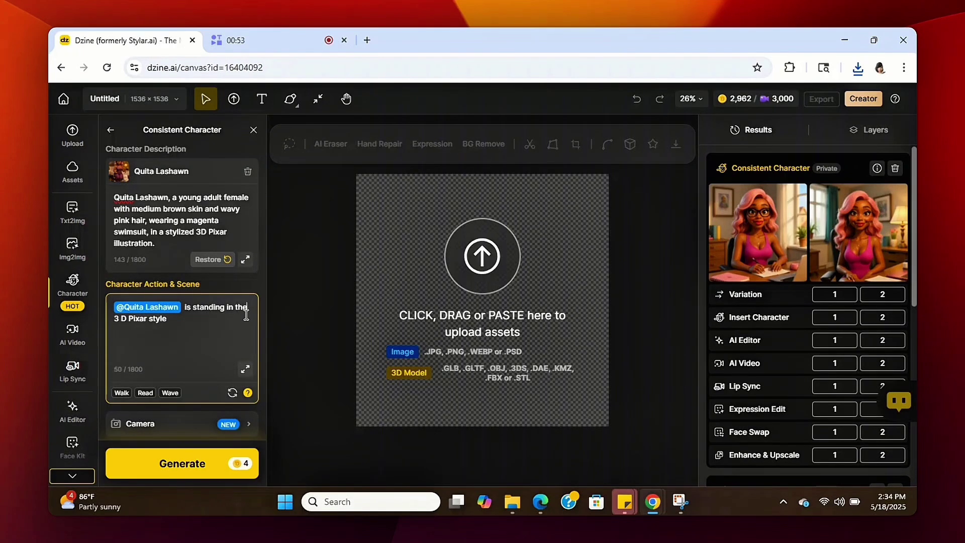
pyautogui.write('rain, looking up at the sky')
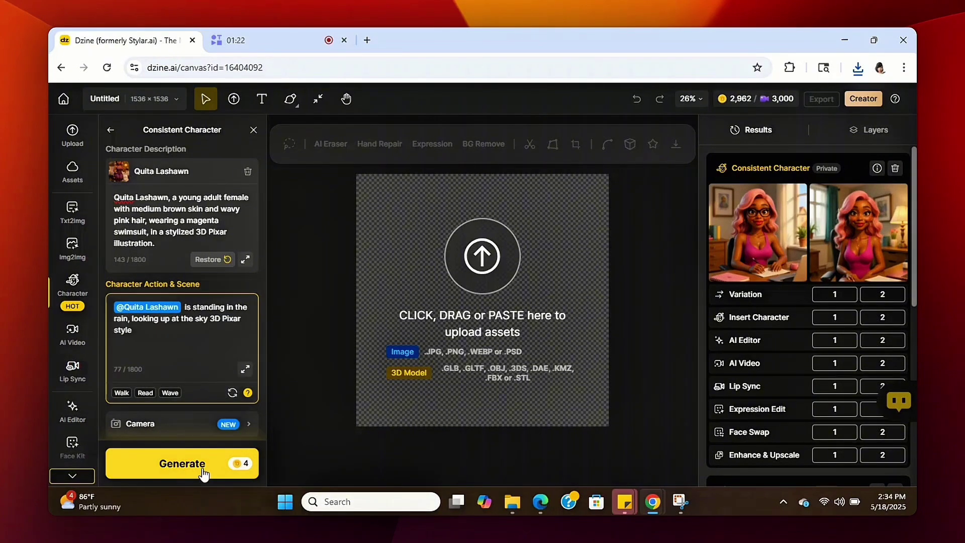
pyautogui.click(202, 468)
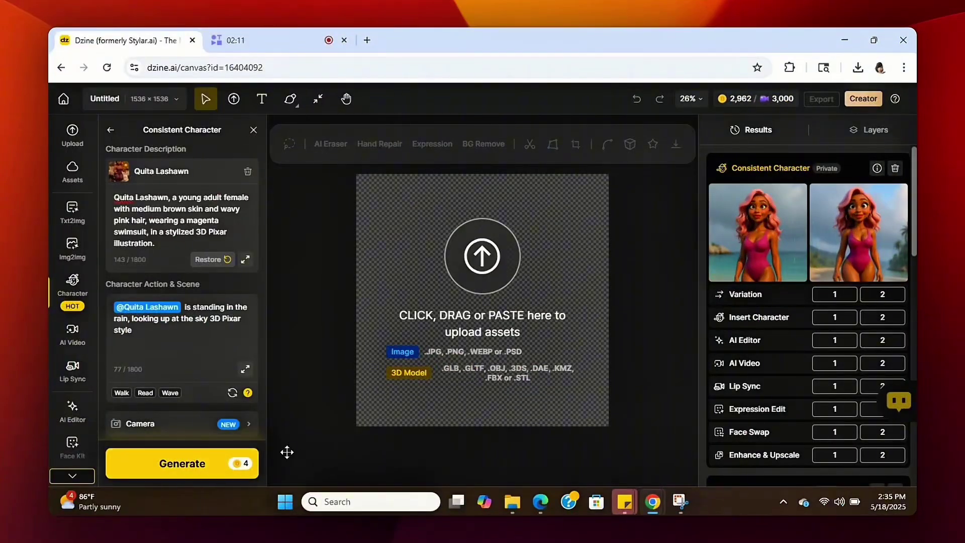
pyautogui.moveTo(762, 229)
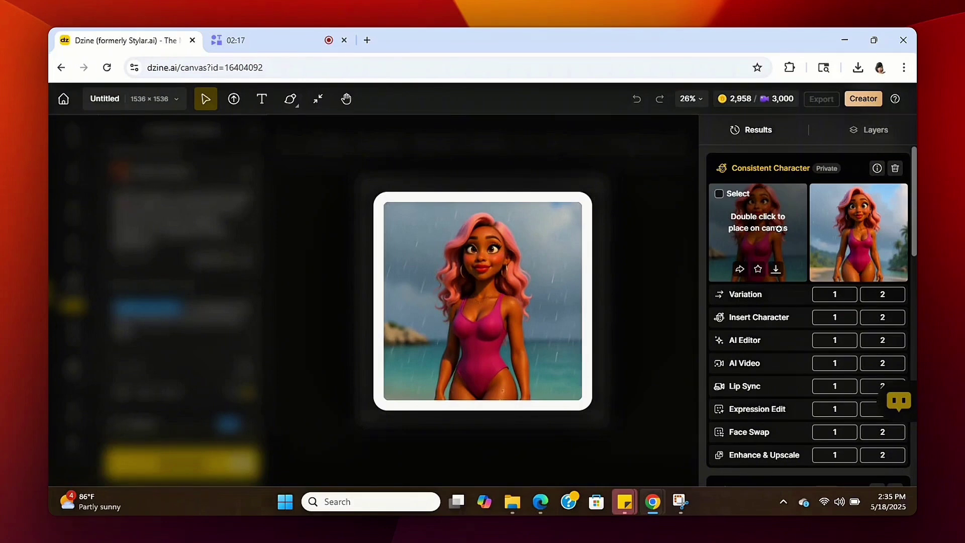
pyautogui.moveTo(844, 222)
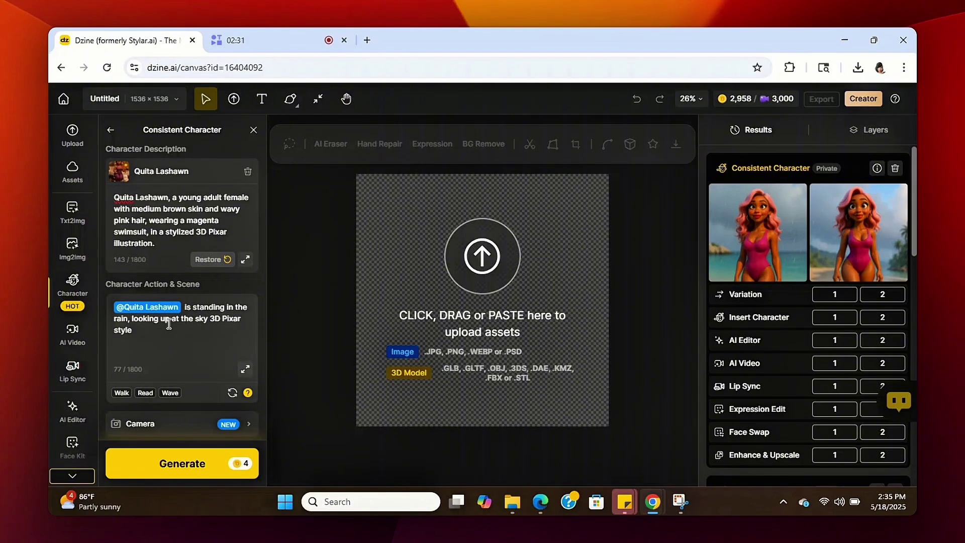
# Step: Add 'wearing her black cat eye glasses' to the scene, generate, and enlarge the first result
pyautogui.click(207, 320)
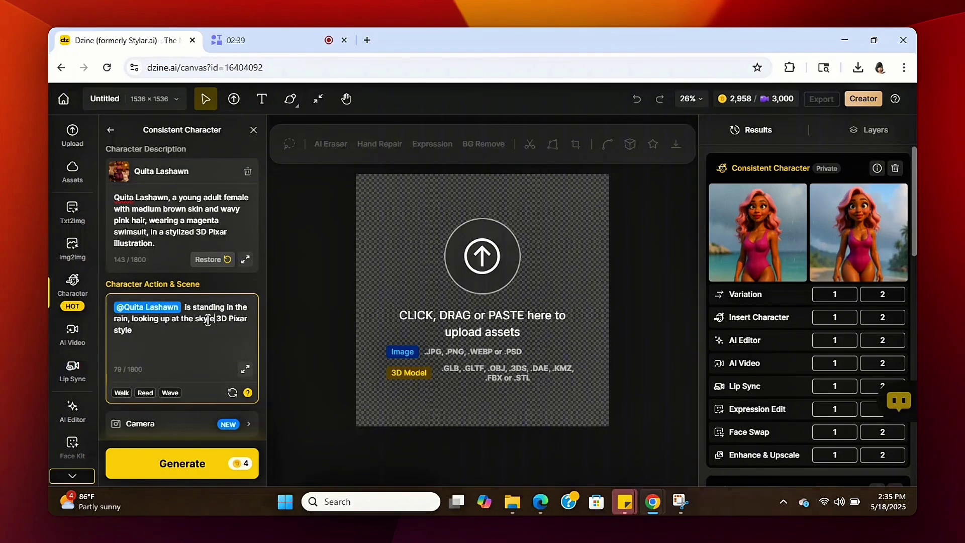
pyautogui.write('w')
pyautogui.write('earing her black cat eye glasses')
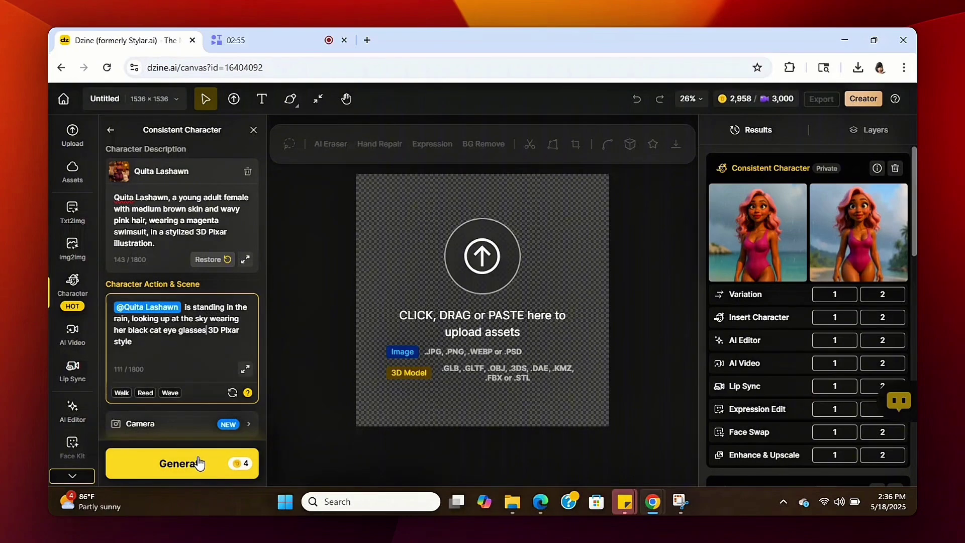
pyautogui.click(200, 462)
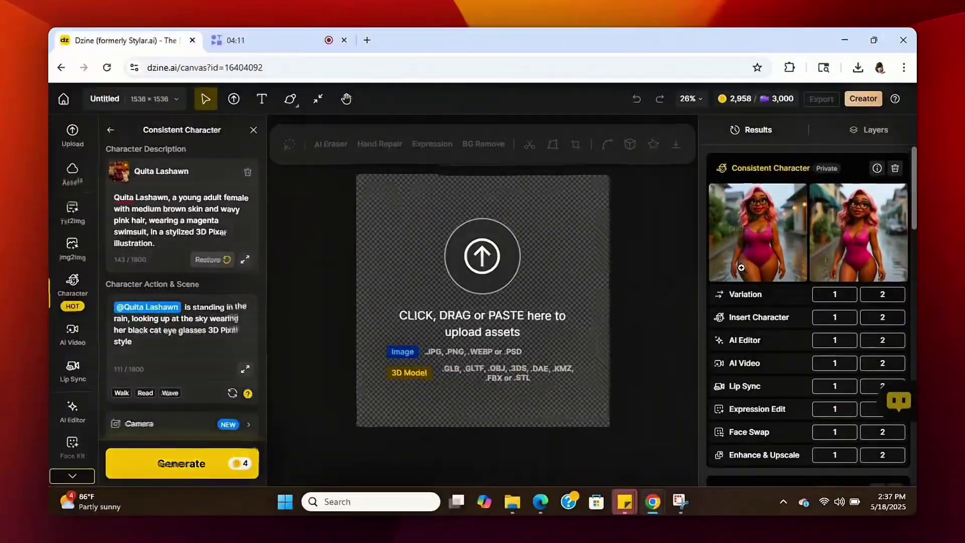
pyautogui.click(761, 237)
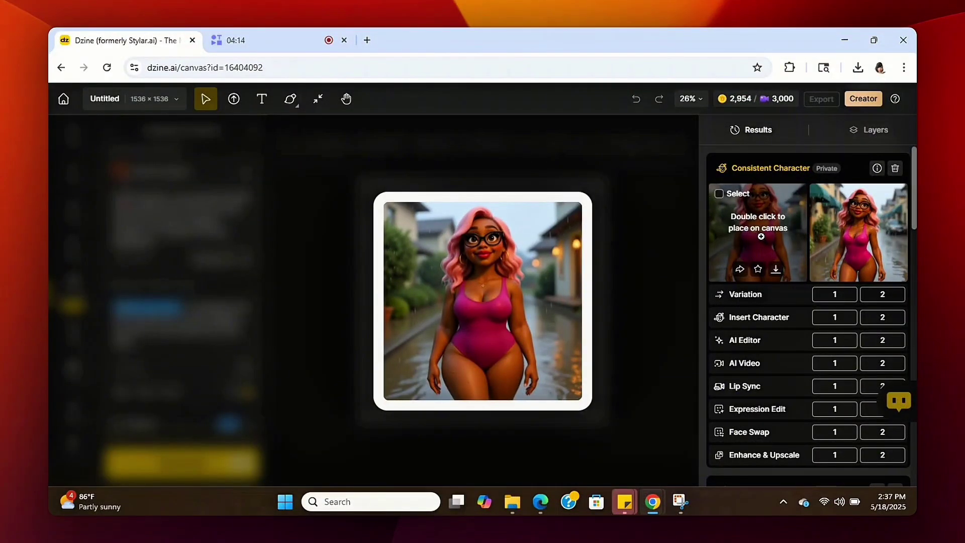
# Step: Compare the two rainy-street results and open download options for the first one
pyautogui.click(852, 230)
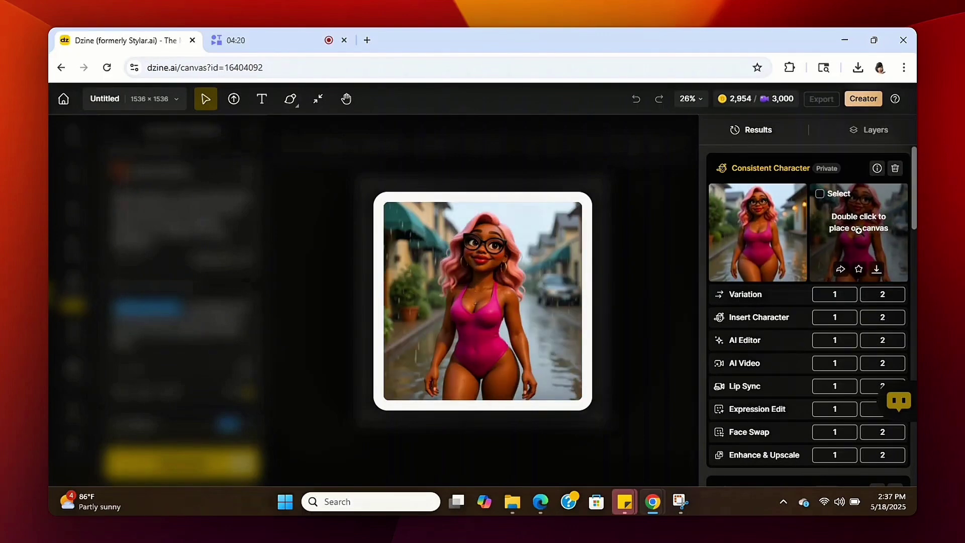
pyautogui.click(783, 228)
pyautogui.click(864, 228)
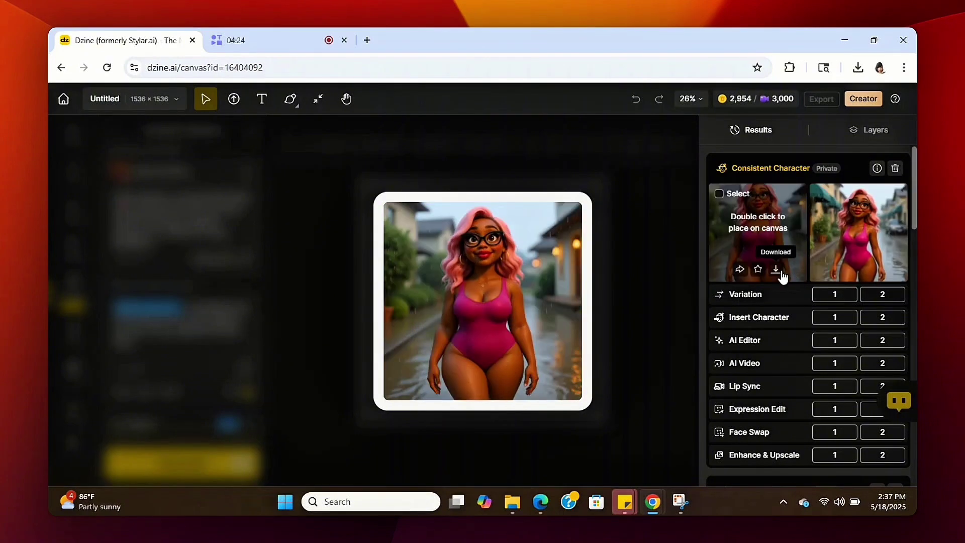
pyautogui.click(776, 269)
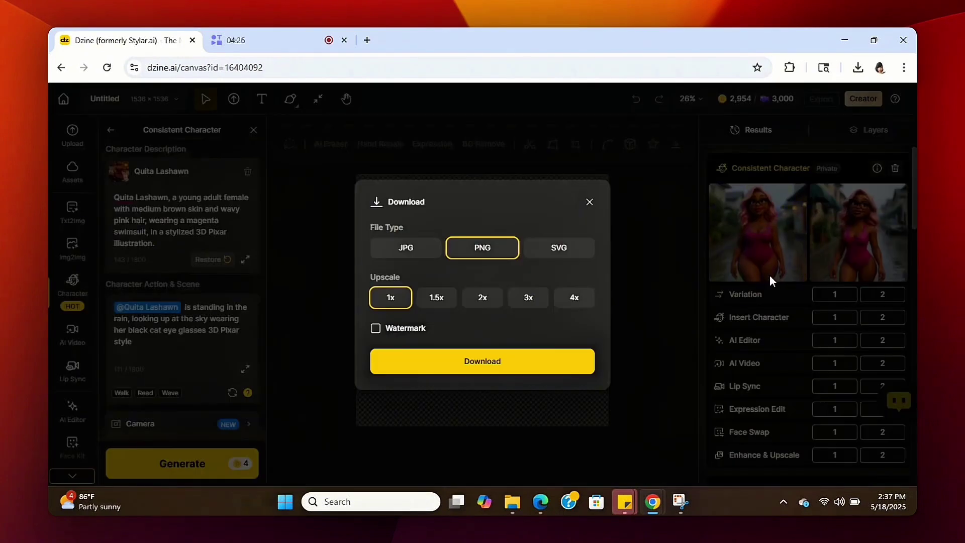
# Step: Download the rainy-street glasses image as a PNG at 1x upscale
pyautogui.click(543, 367)
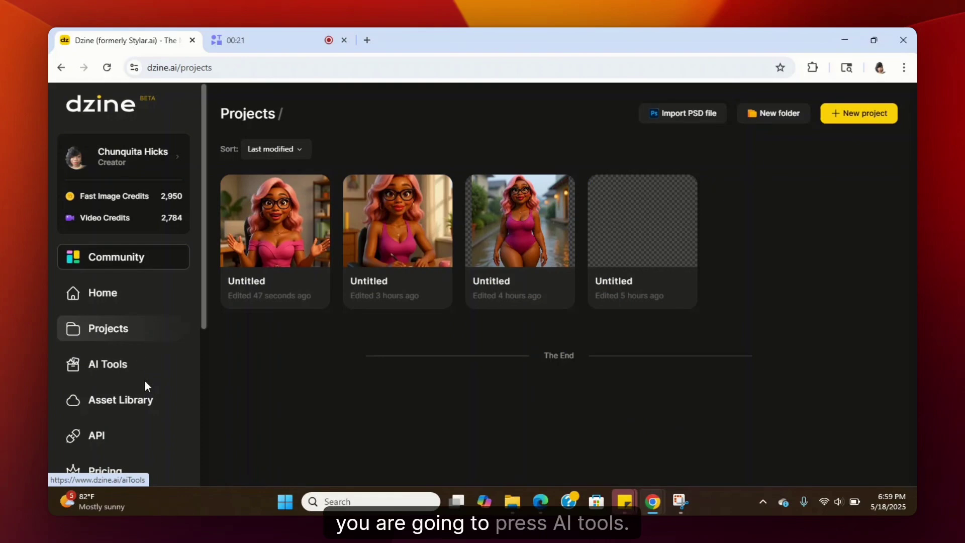
# Step: Launch the Consistent Character tool from AI Tools on a fresh 1536 × 1536 canvas
pyautogui.click(130, 370)
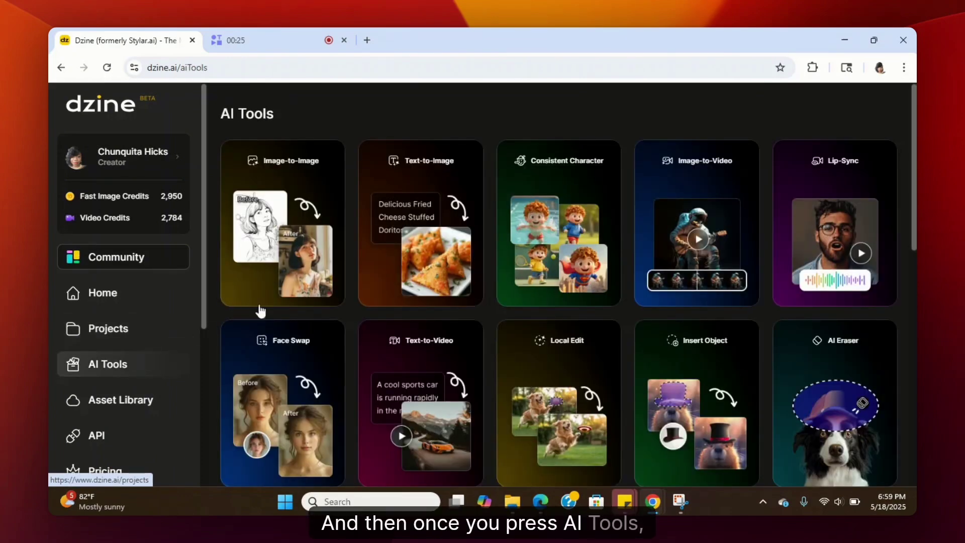
pyautogui.click(578, 190)
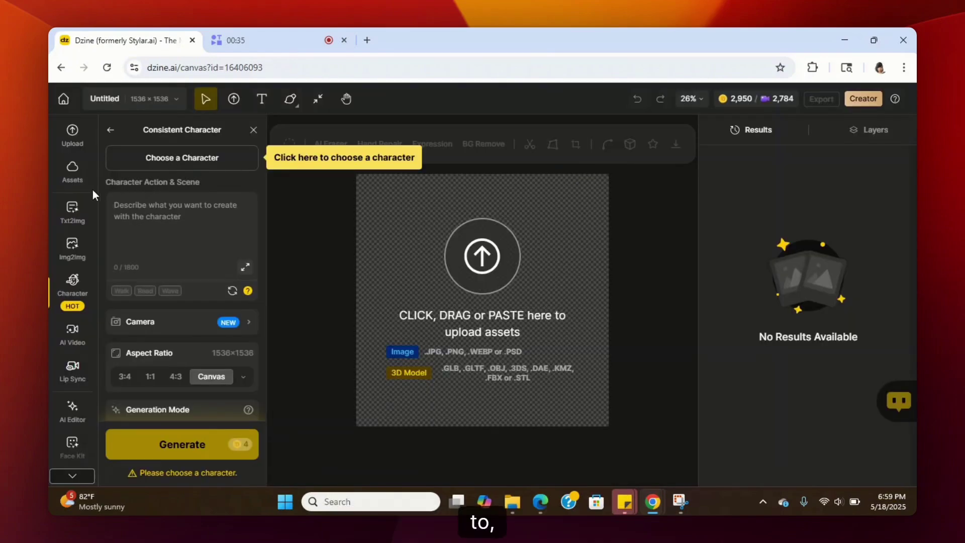
# Step: Begin building a new character from a written description rather than choosing an existing one
pyautogui.click(202, 162)
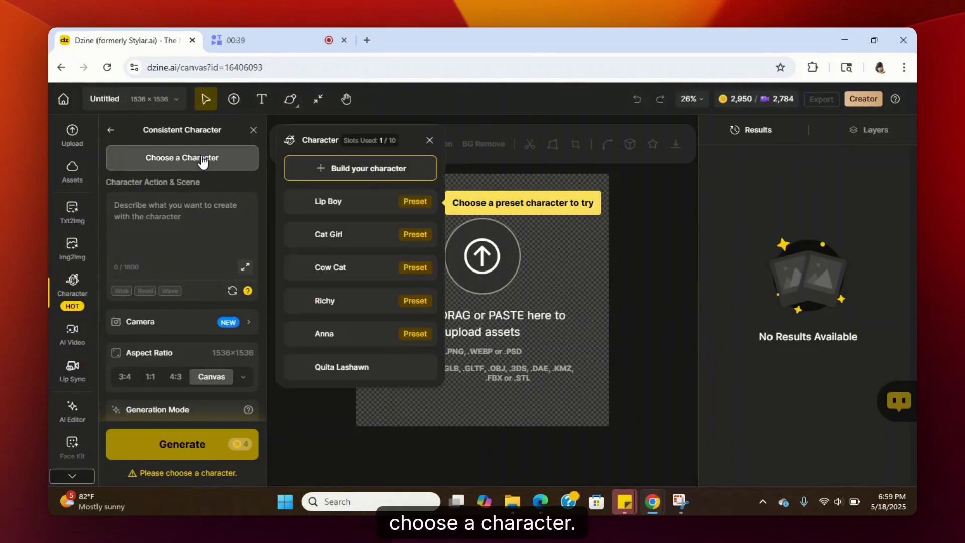
pyautogui.click(335, 171)
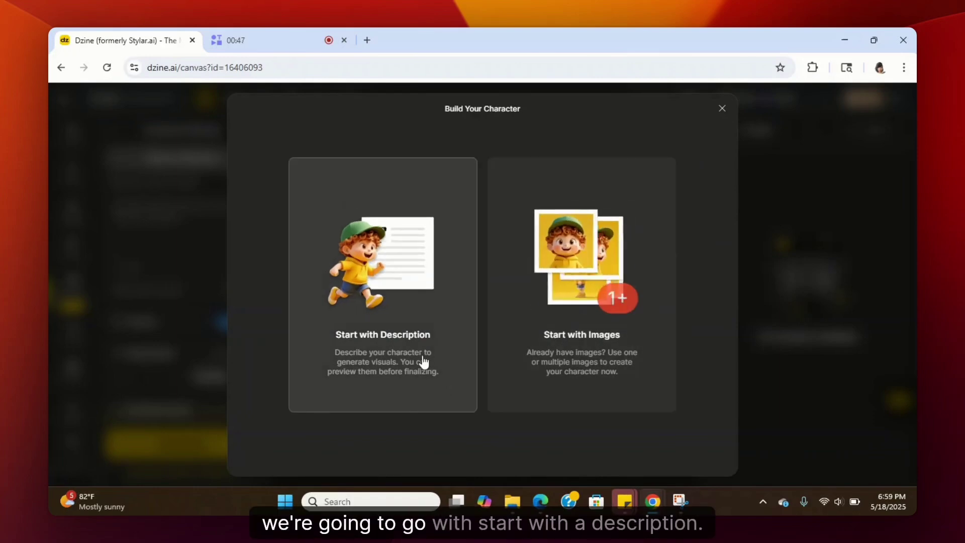
pyautogui.click(399, 327)
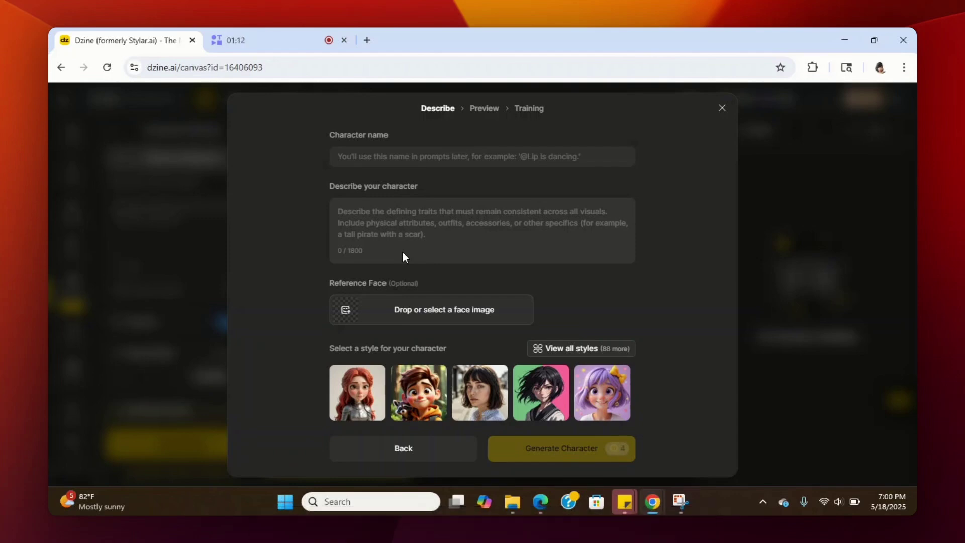
# Step: Name the character Pam, describe a mid-30s African American businesswoman, and pick the realistic photo style
pyautogui.click(388, 153)
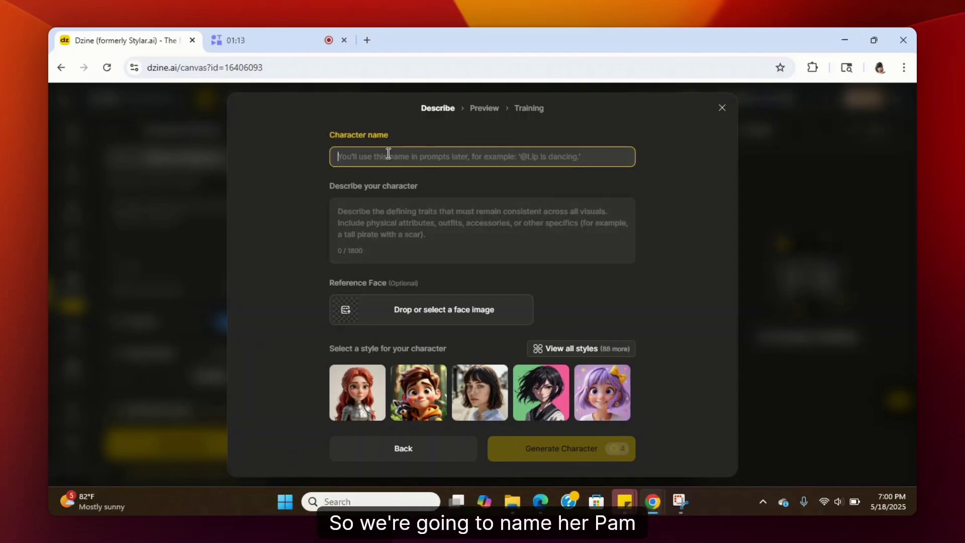
pyautogui.write('Pam')
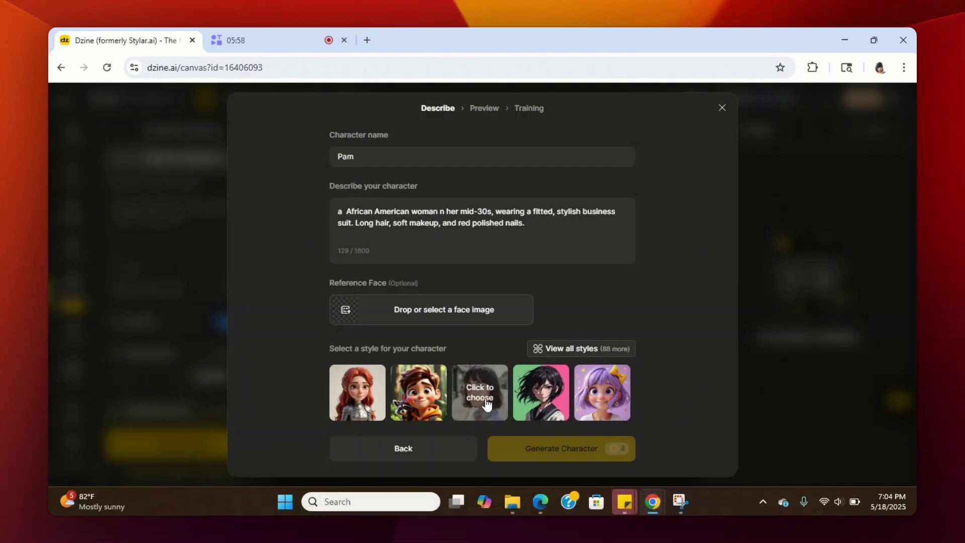
pyautogui.click(486, 402)
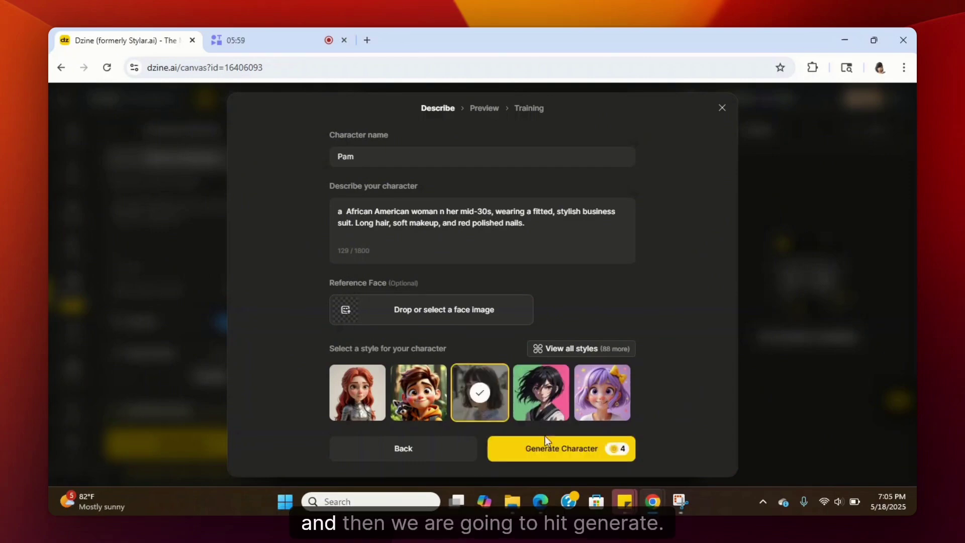
# Step: Generate Pam's previews, select the right-hand black-suit image, and start training
pyautogui.click(571, 451)
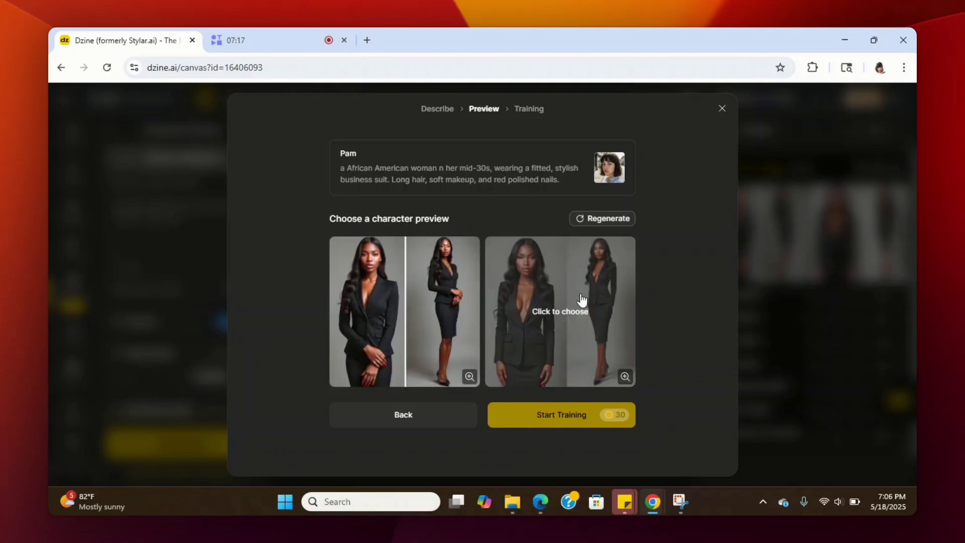
pyautogui.click(552, 303)
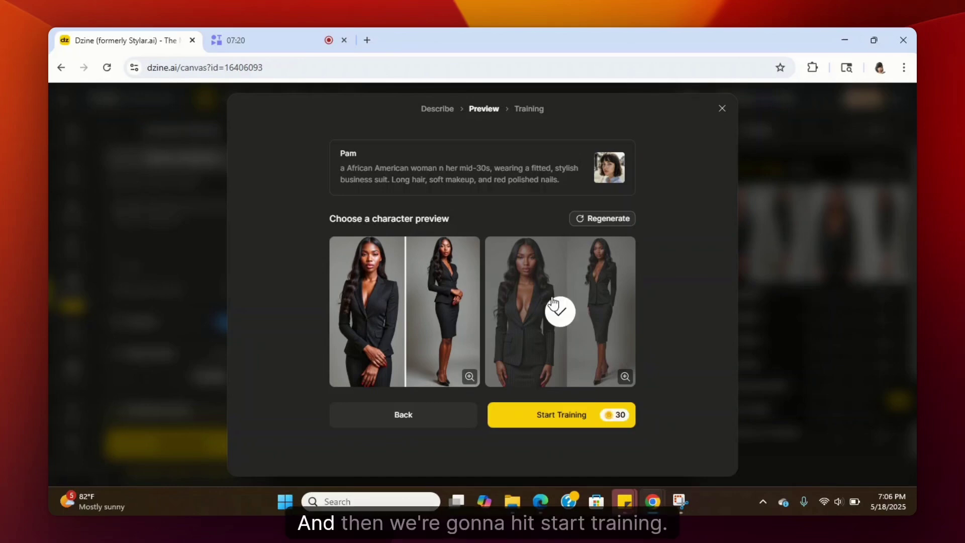
pyautogui.click(561, 421)
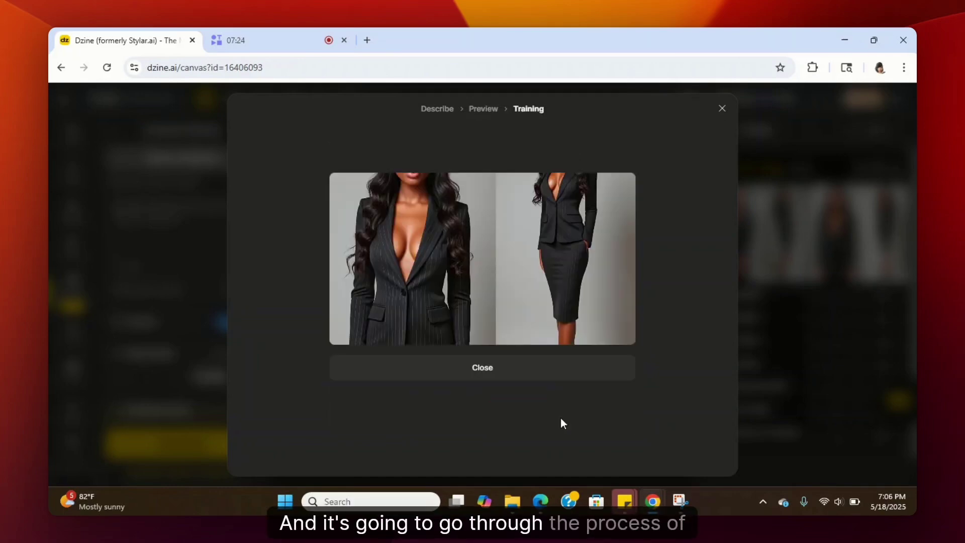